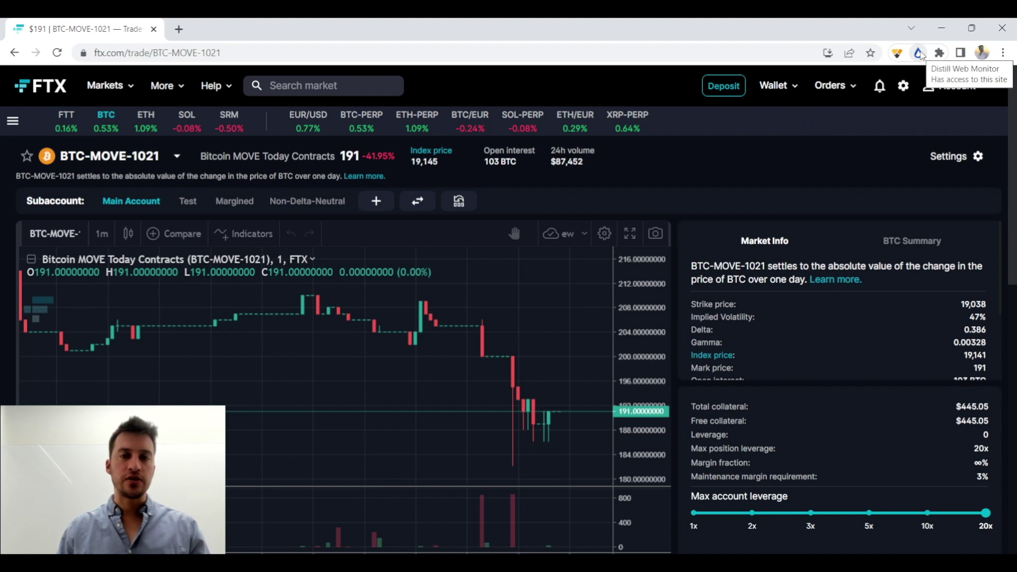
Step: Select the Implied Volatility label and its 47% value as watched elements and save the selection
click(920, 54)
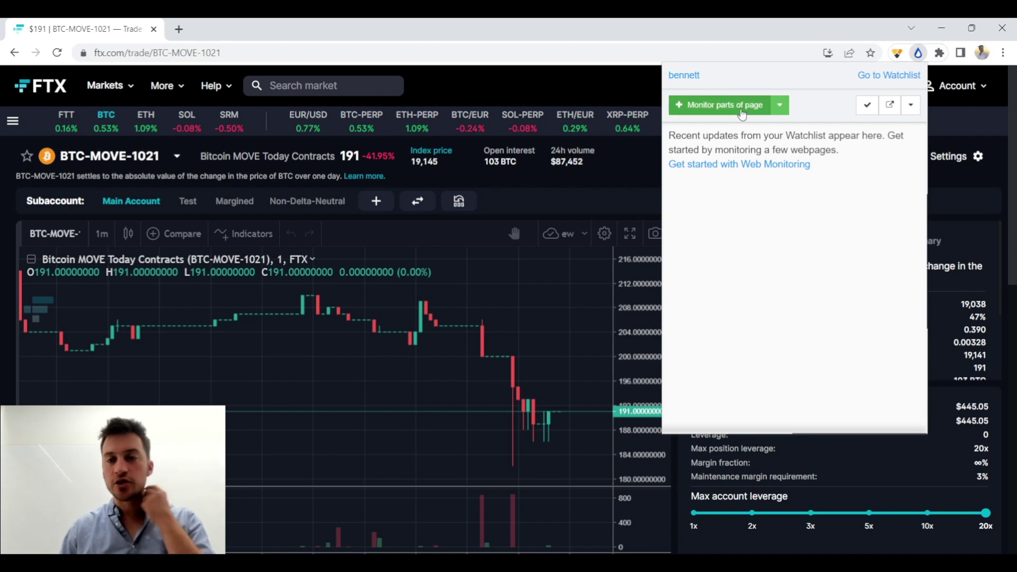
click(741, 110)
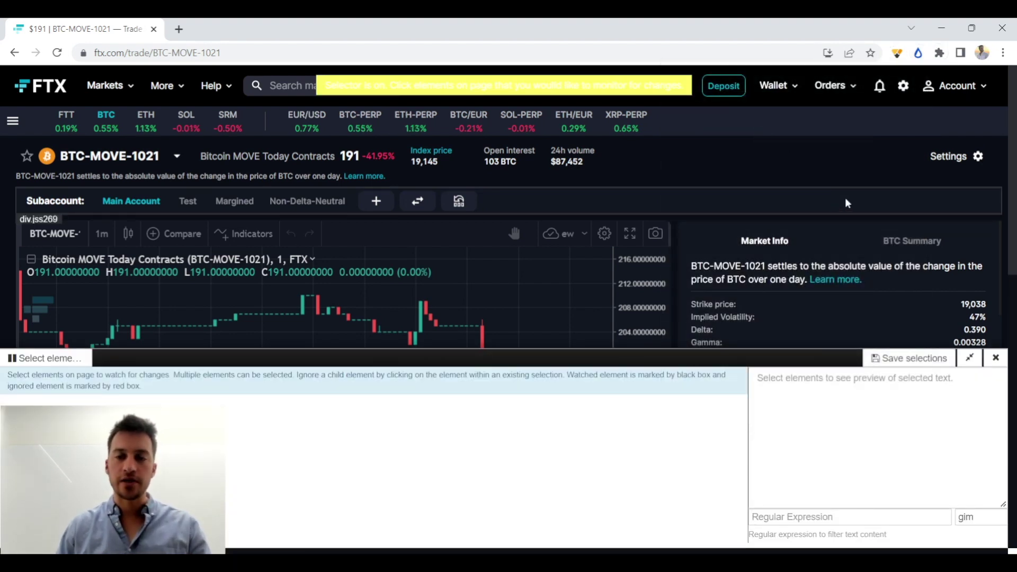
scroll(845, 201, down, 1)
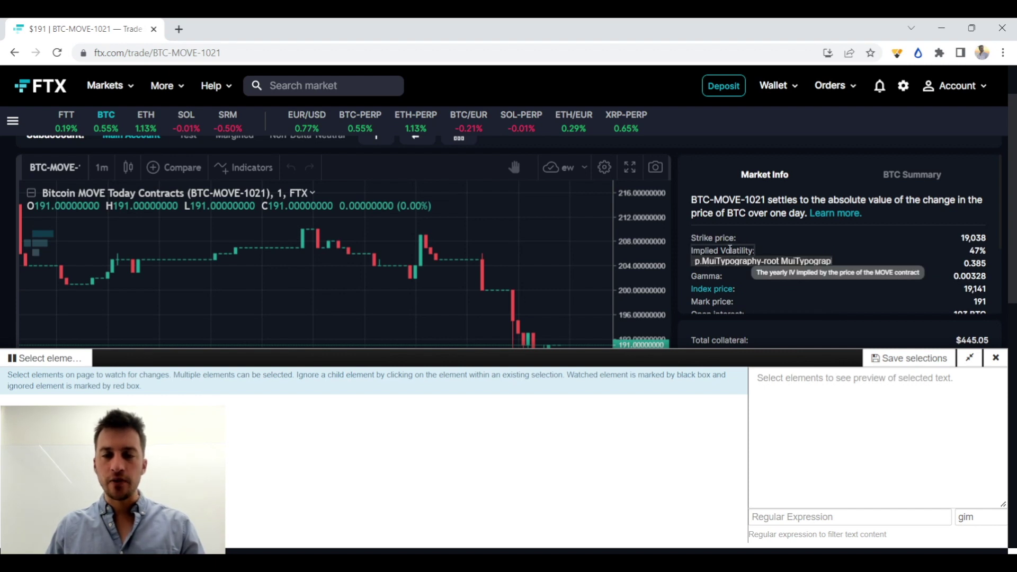
click(730, 249)
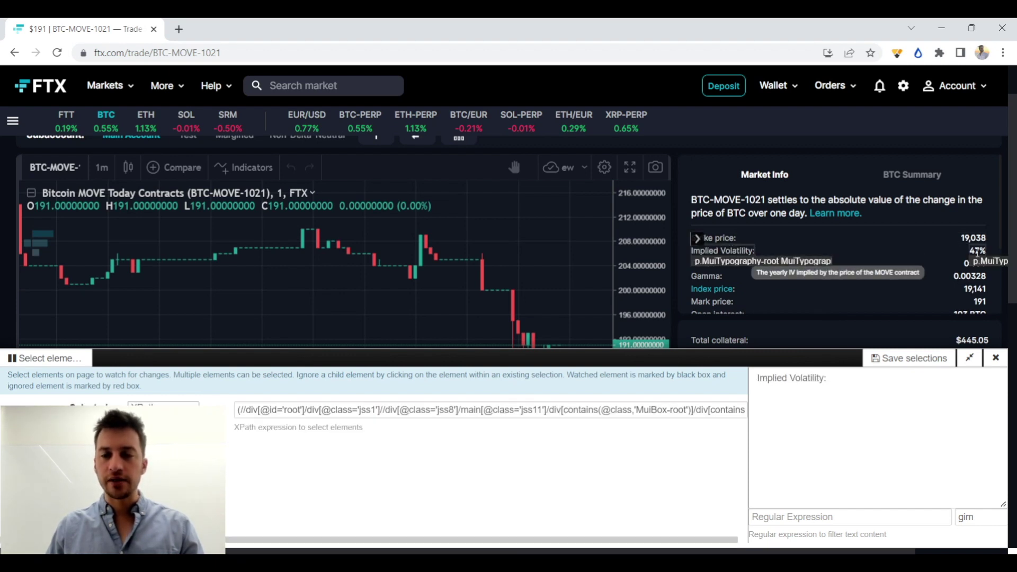
click(977, 253)
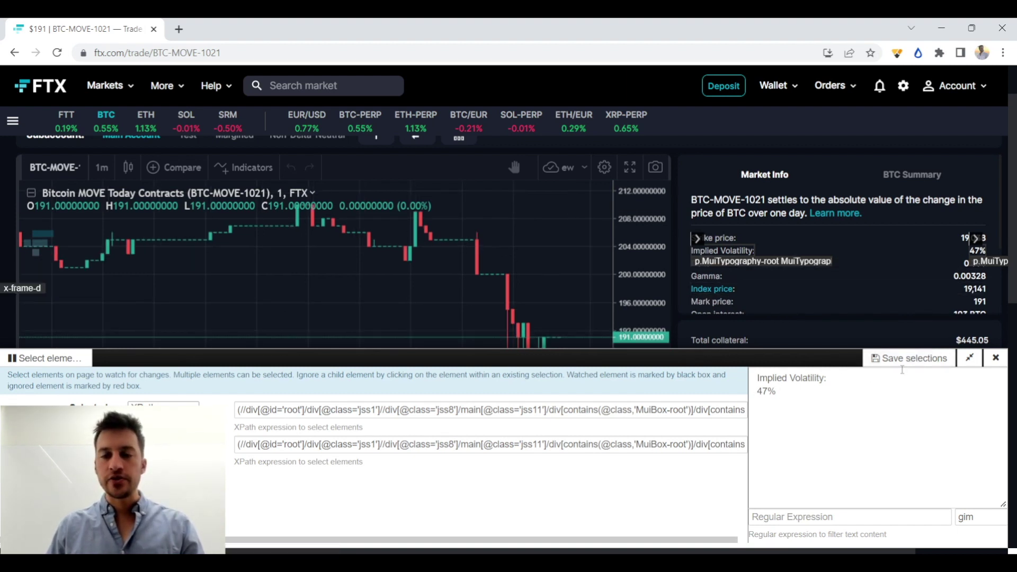
click(911, 359)
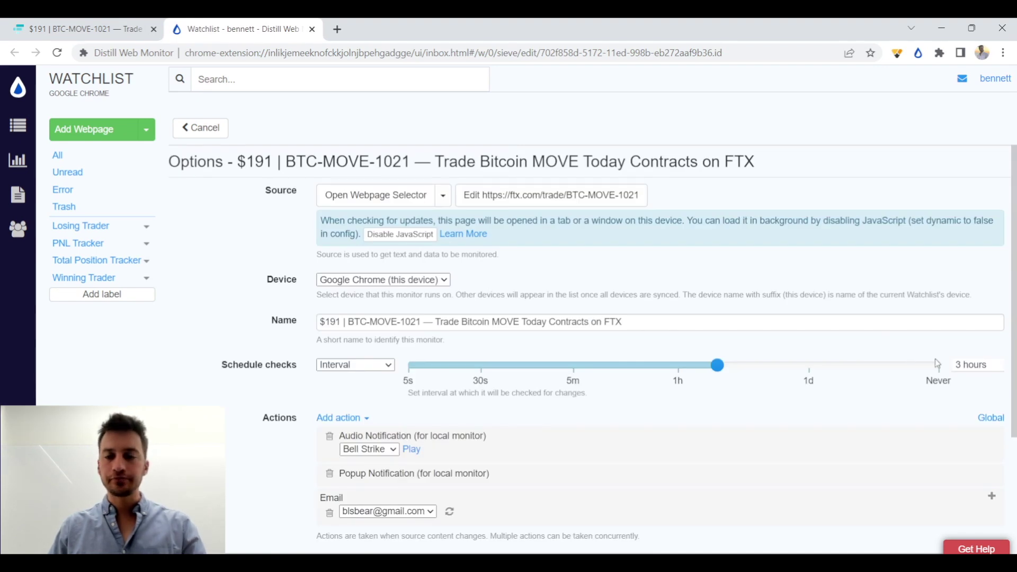
Step: Change the check interval from 3 hours to 2 mins
drag(954, 364, 965, 365)
key(ctrl+a)
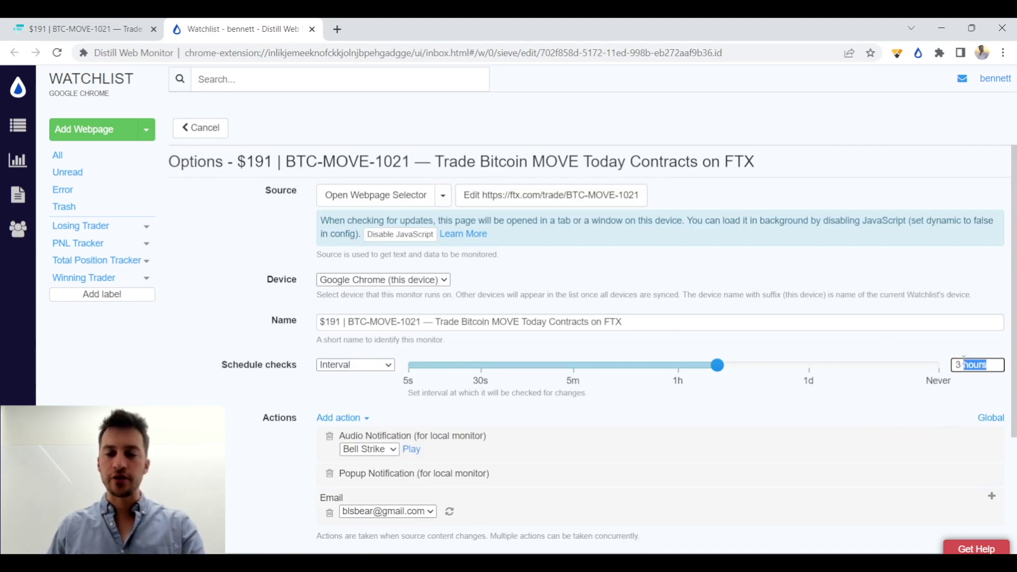
text(2 min)
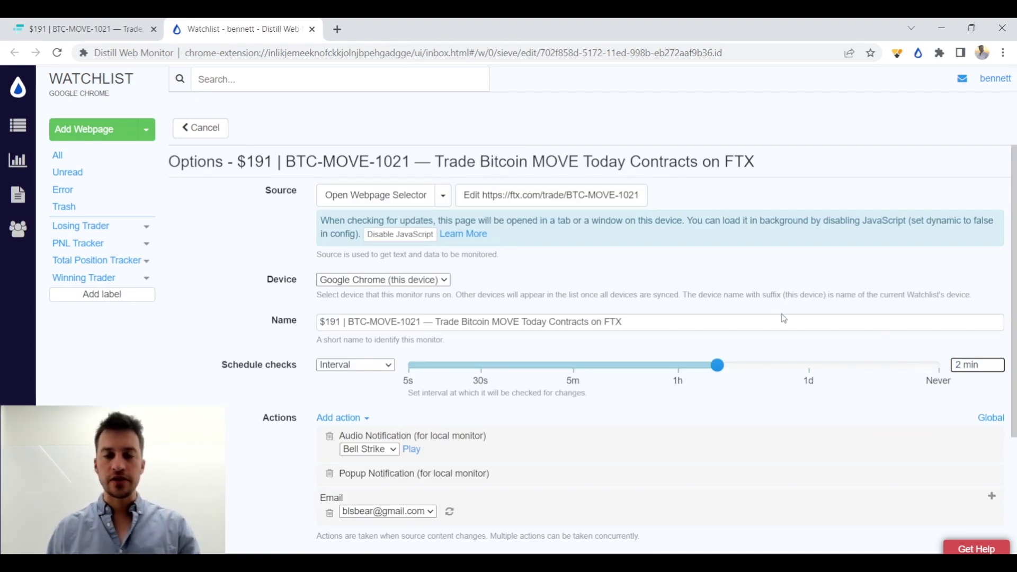
click(753, 302)
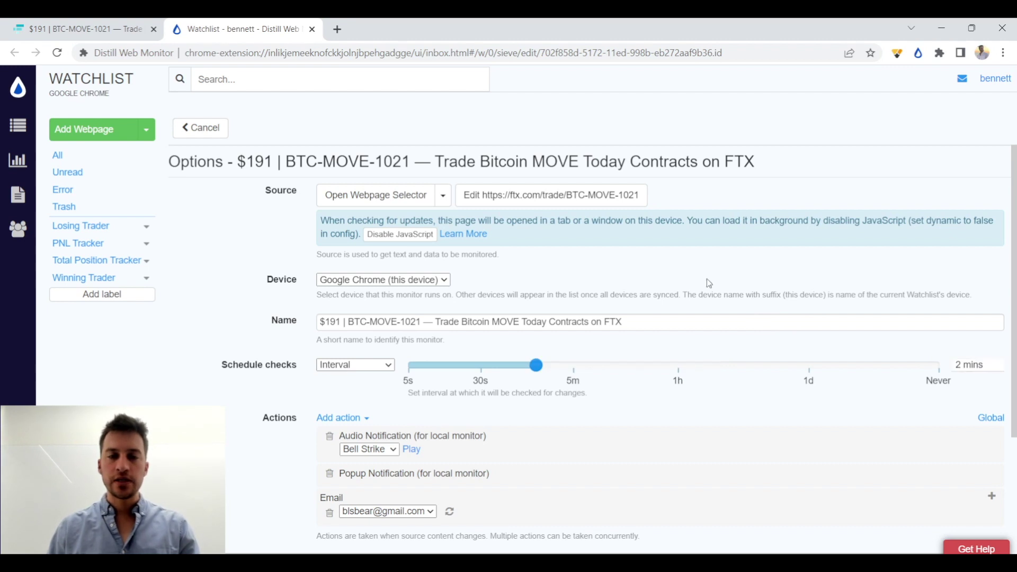
Step: Run the monitor on Any Local Device (beta) and remove the Email action
click(616, 196)
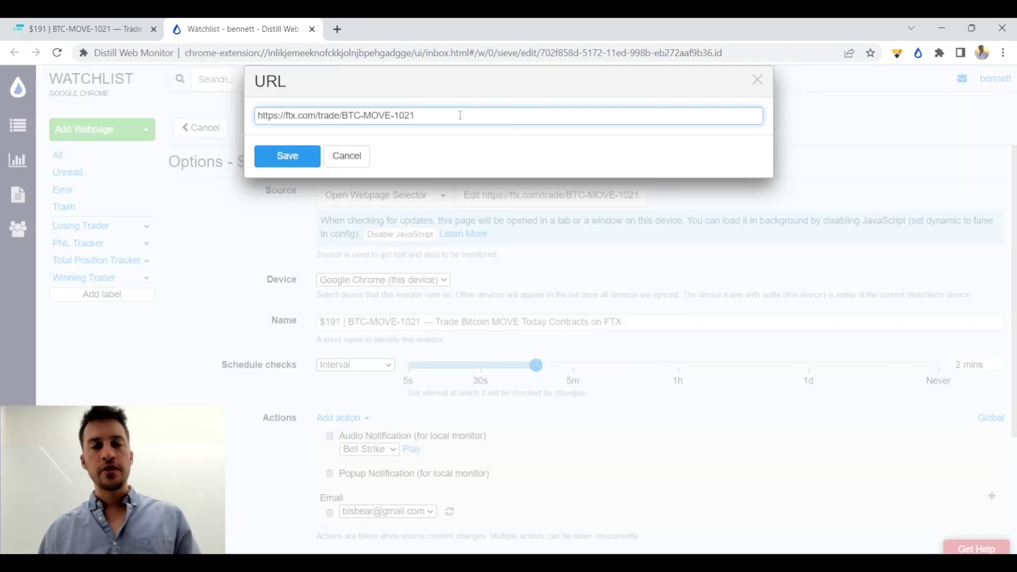
click(357, 158)
click(430, 280)
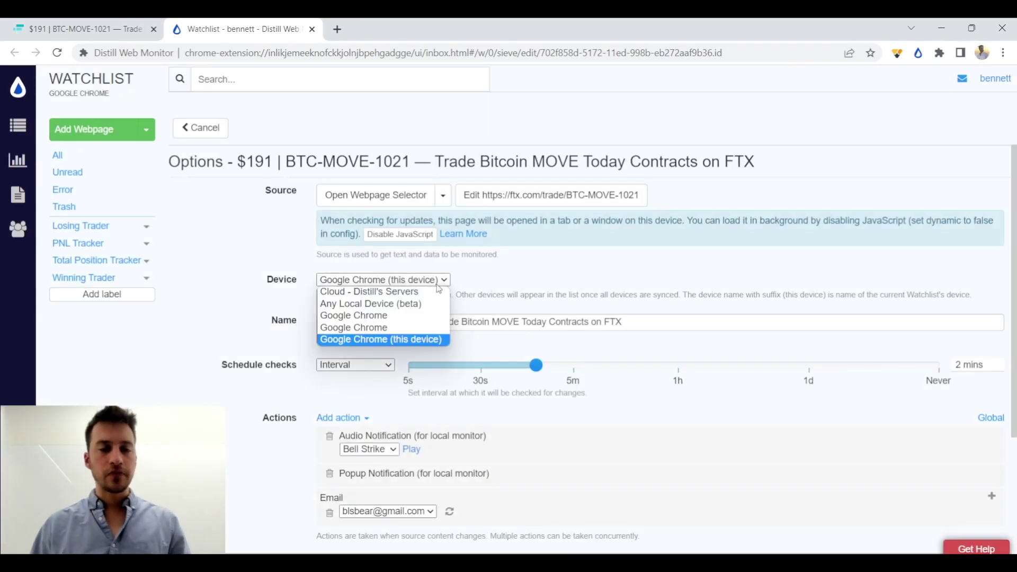
click(432, 302)
click(419, 280)
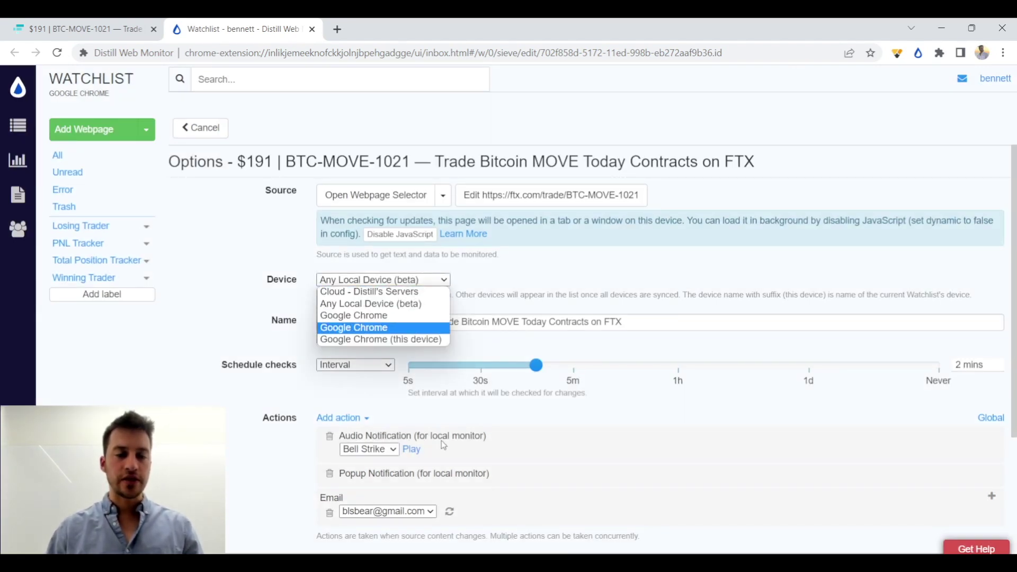
click(352, 493)
click(329, 513)
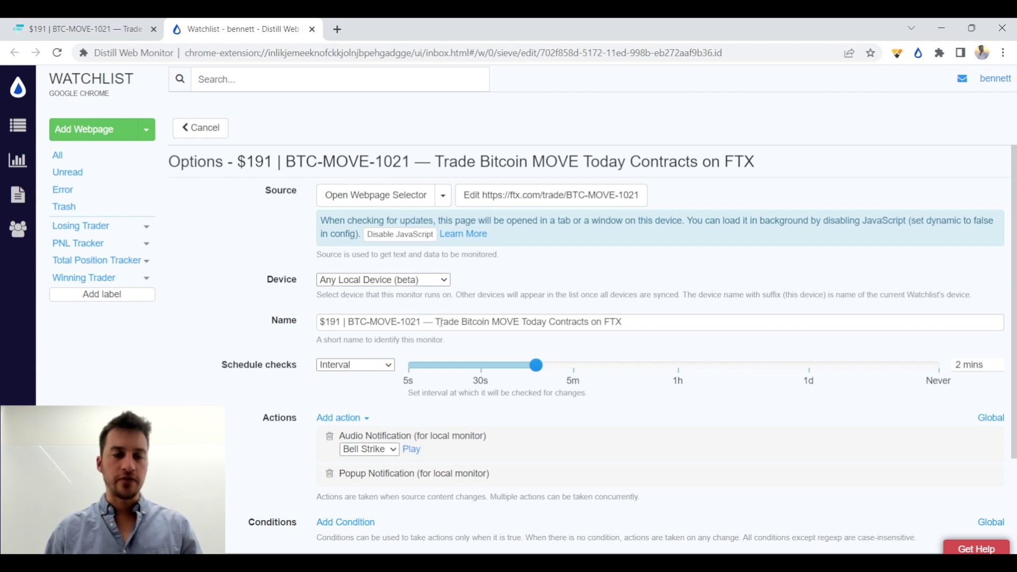
Step: Add two alert conditions, triggering when Any condition matches
scroll(454, 371, down, 2)
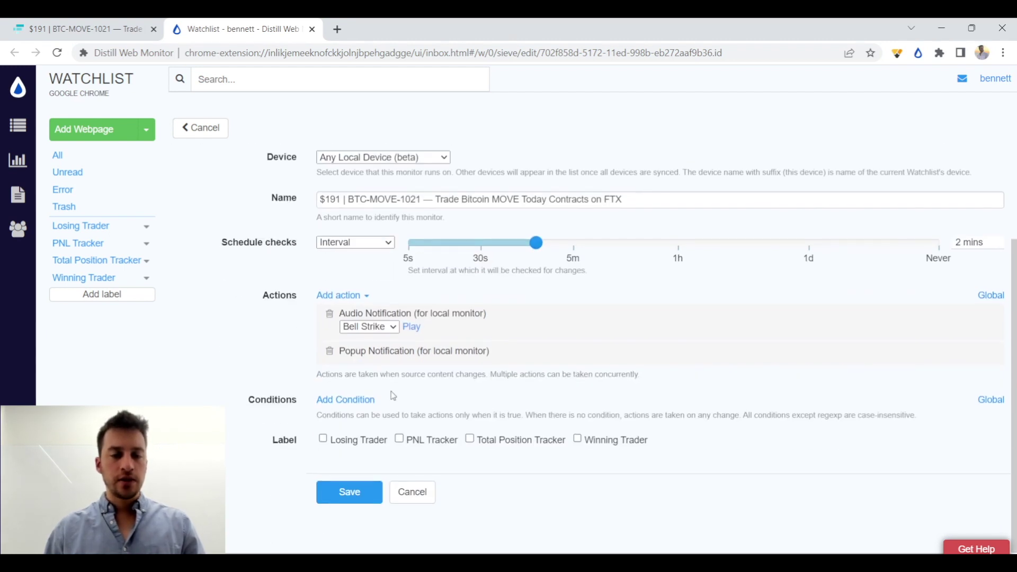
click(344, 400)
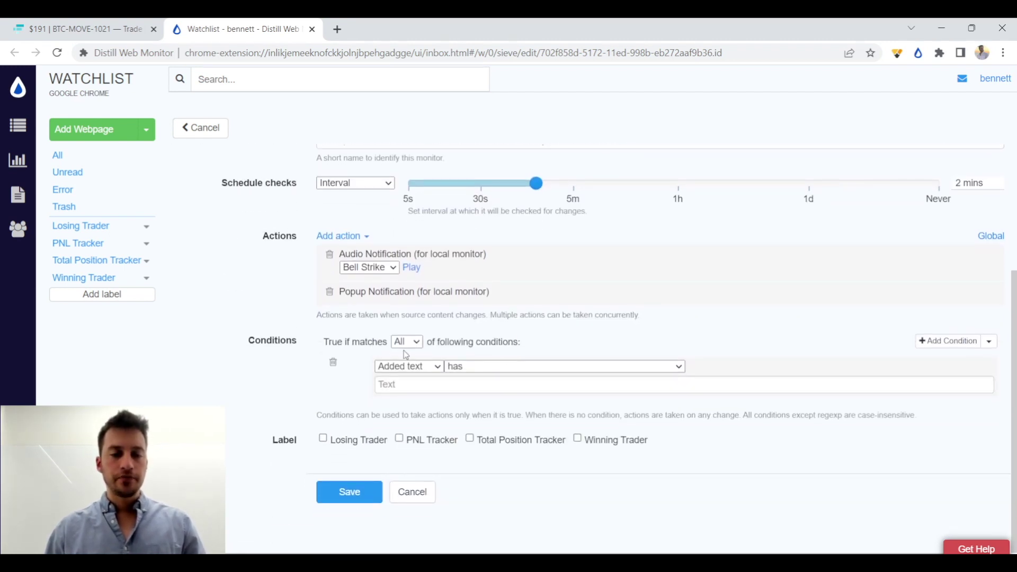
click(405, 342)
click(412, 367)
click(416, 343)
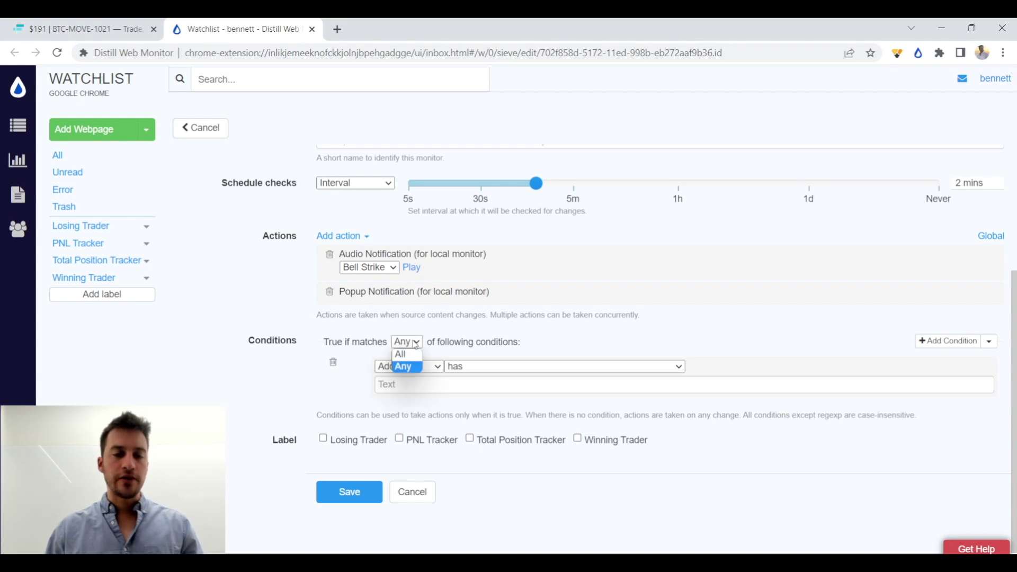
click(541, 336)
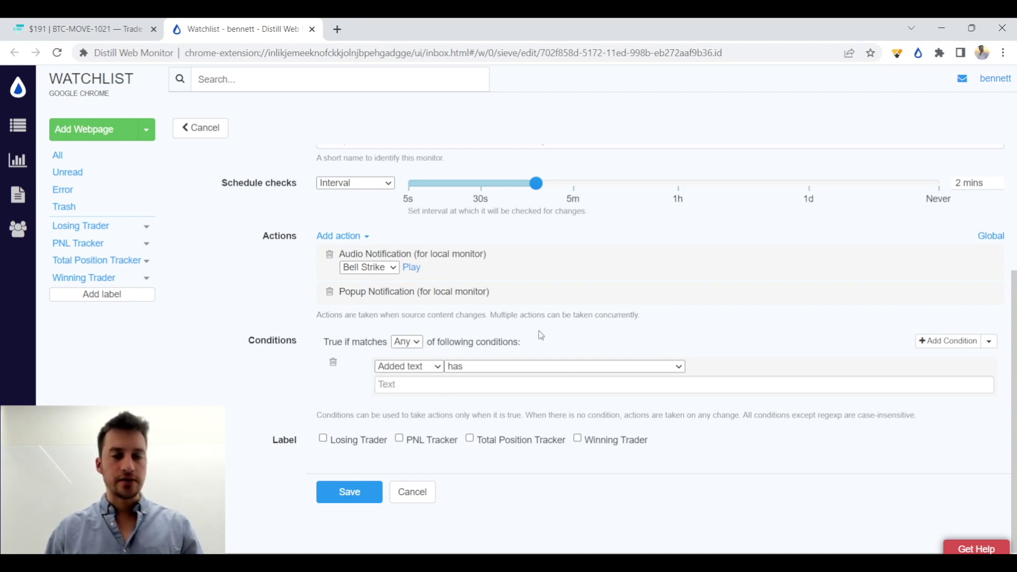
click(930, 341)
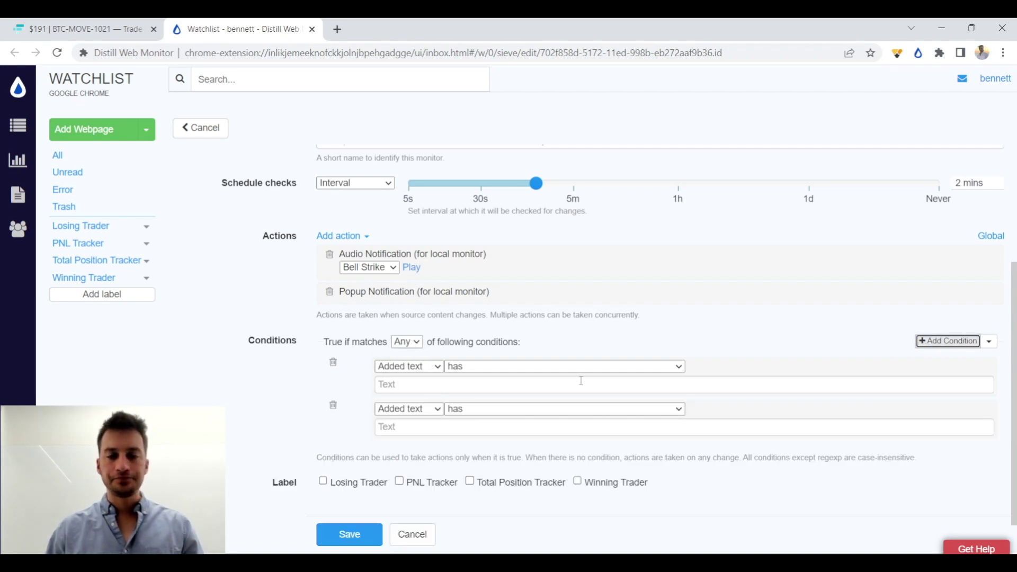
click(989, 353)
click(634, 309)
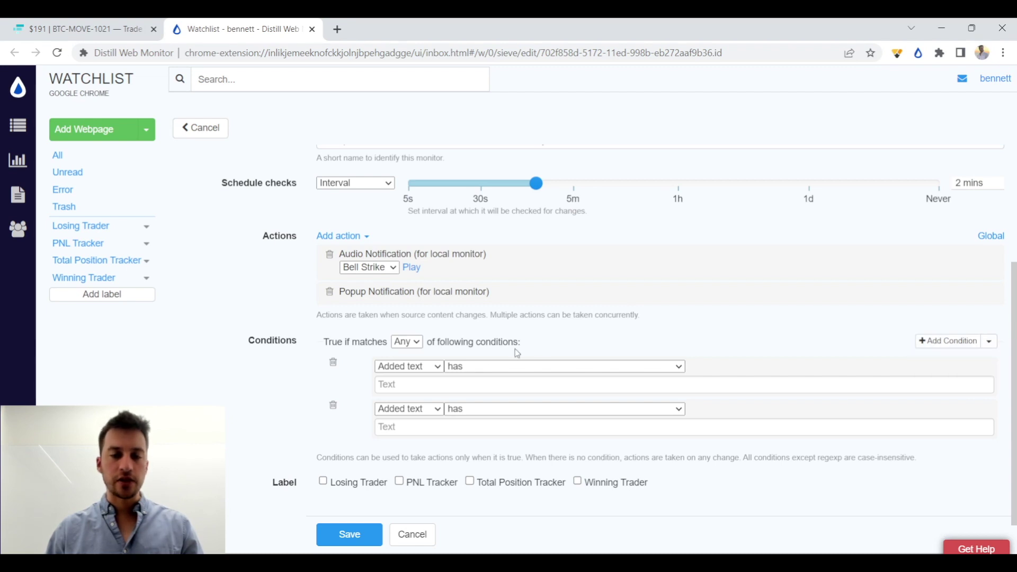
Step: Make the first condition 'has number less than' 40
click(465, 369)
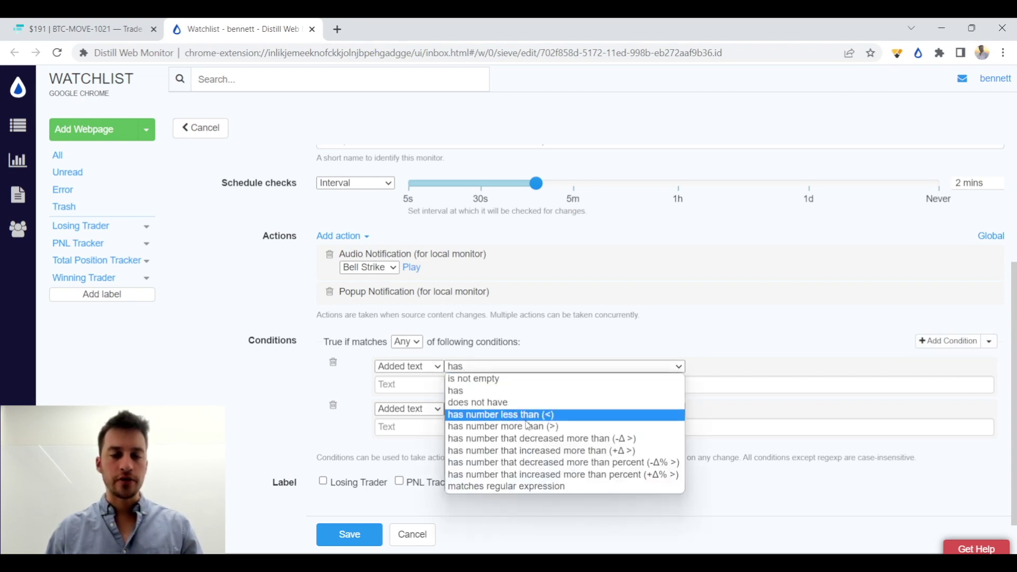
click(526, 415)
click(461, 366)
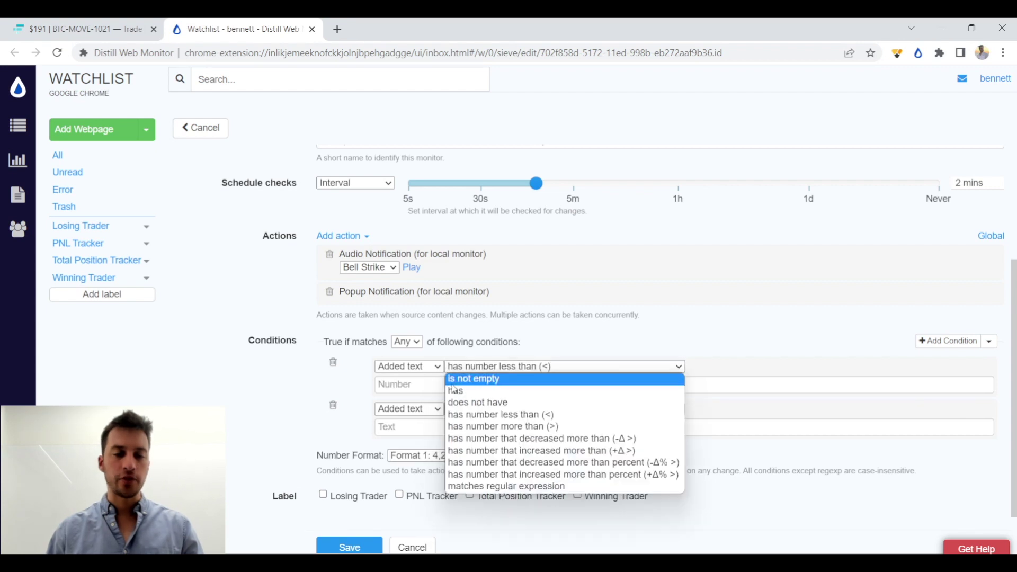
click(406, 384)
text(40)
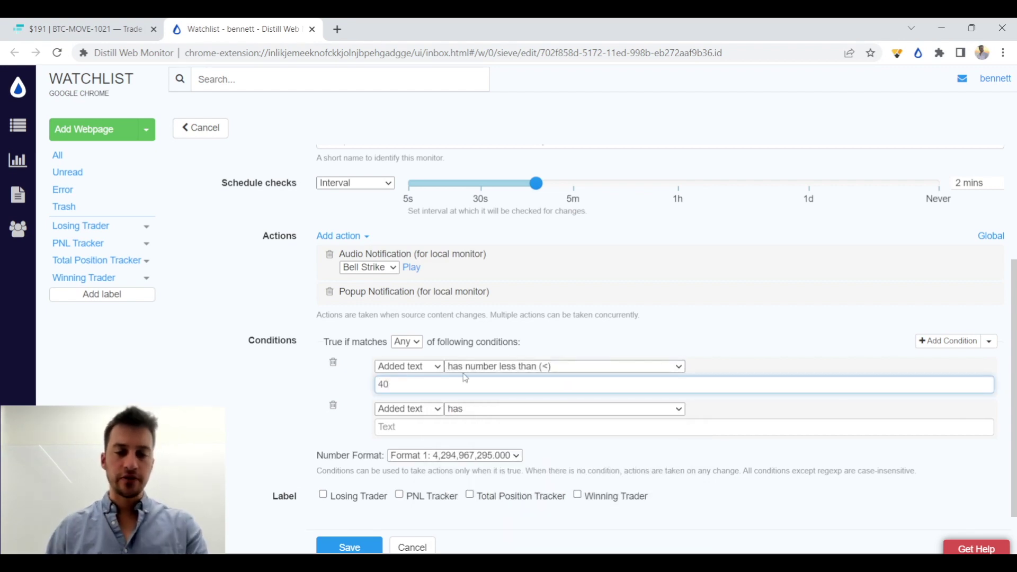
Step: Make the second condition 'has number more than (>)' 100
click(475, 409)
click(522, 469)
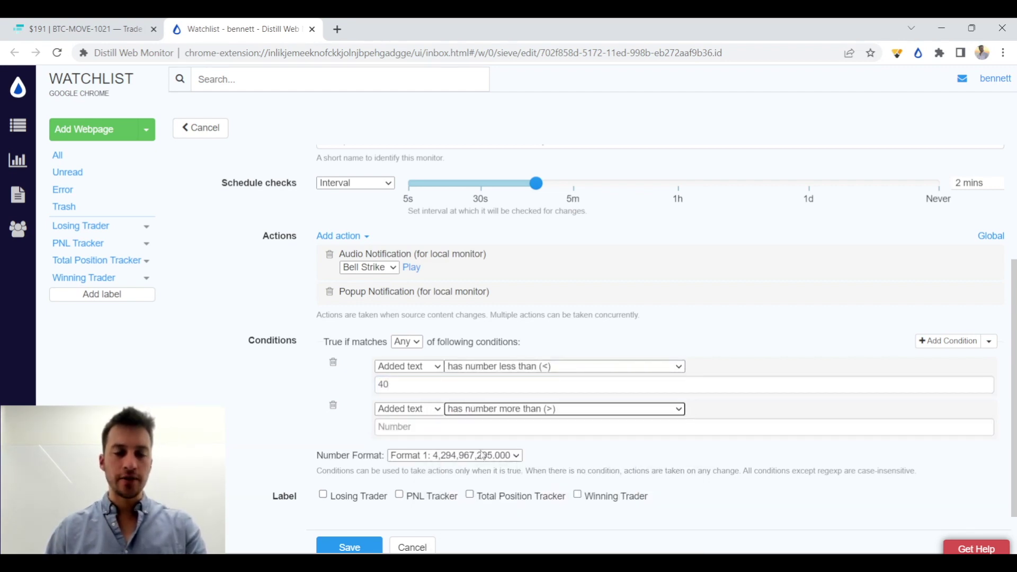
click(454, 422)
text(100)
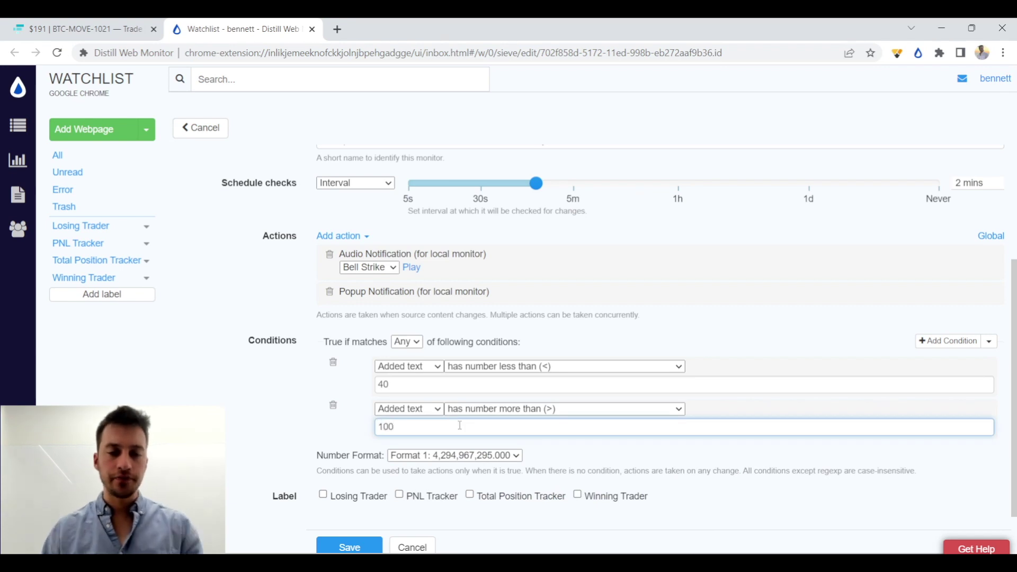
scroll(459, 425, down, 1)
scroll(462, 431, up, 5)
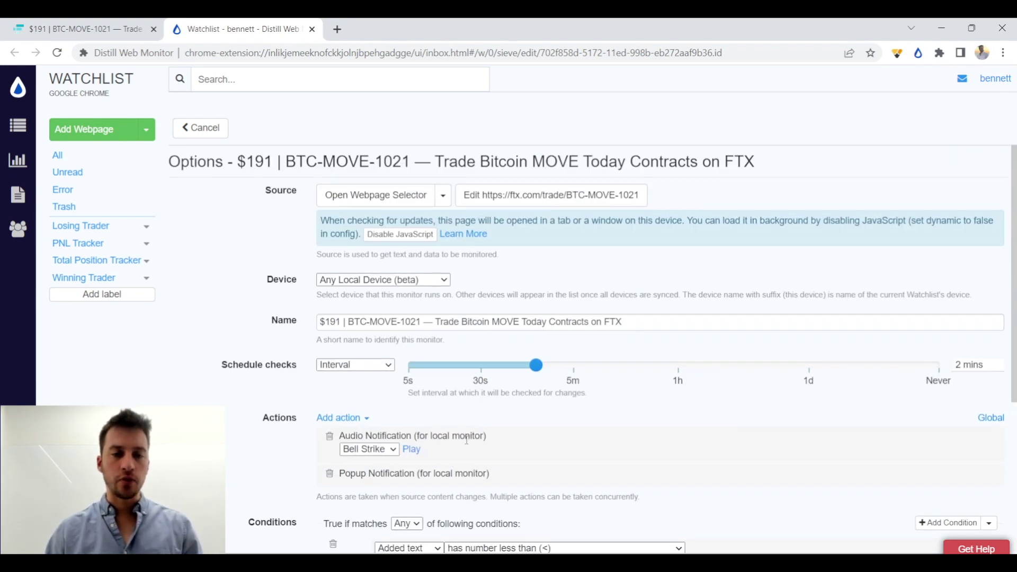
scroll(466, 439, down, 5)
Step: Save the monitor, confirm its captured 47% value, then open the FTX BTC-PERP market page
click(347, 491)
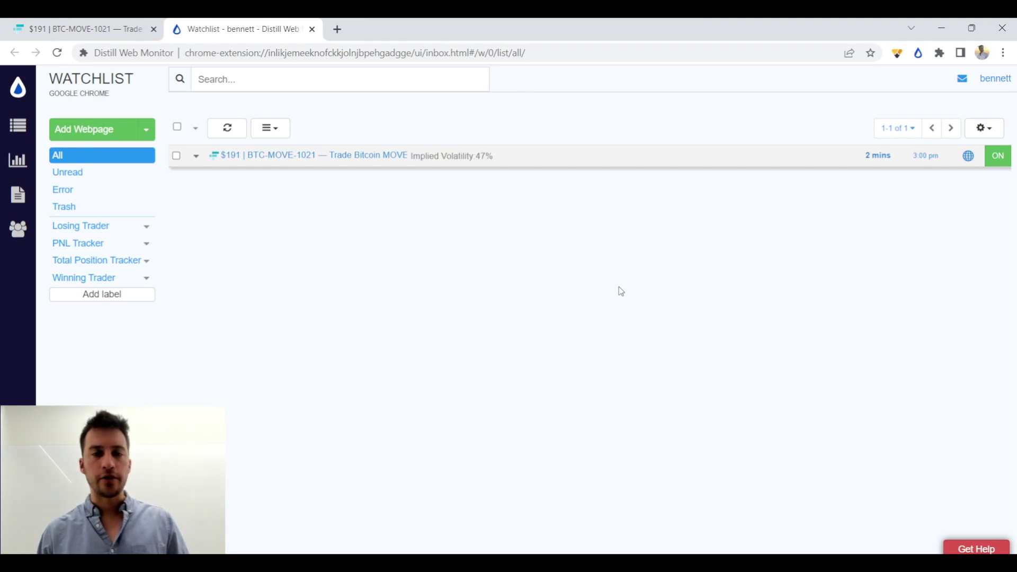
click(532, 162)
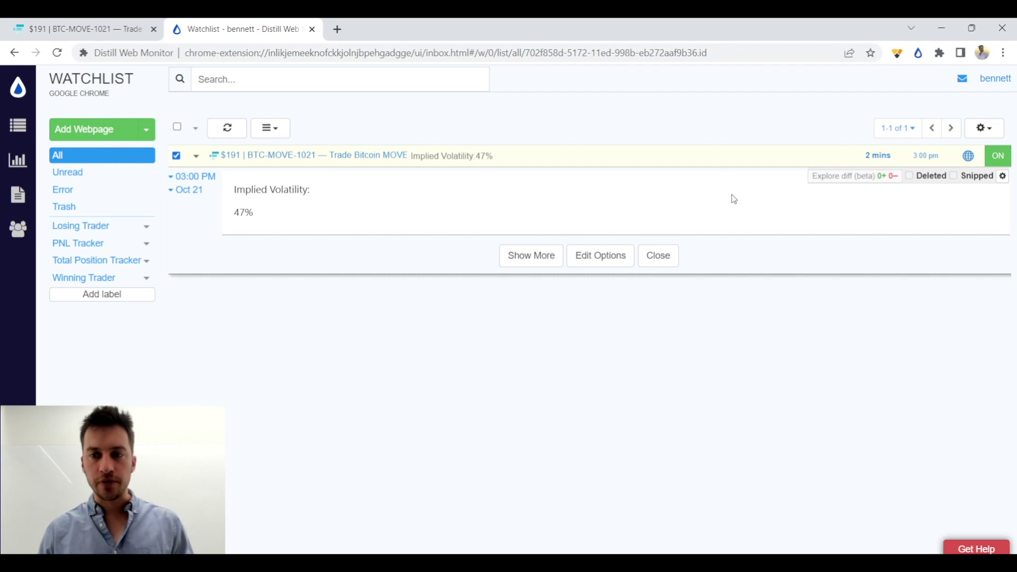
click(718, 157)
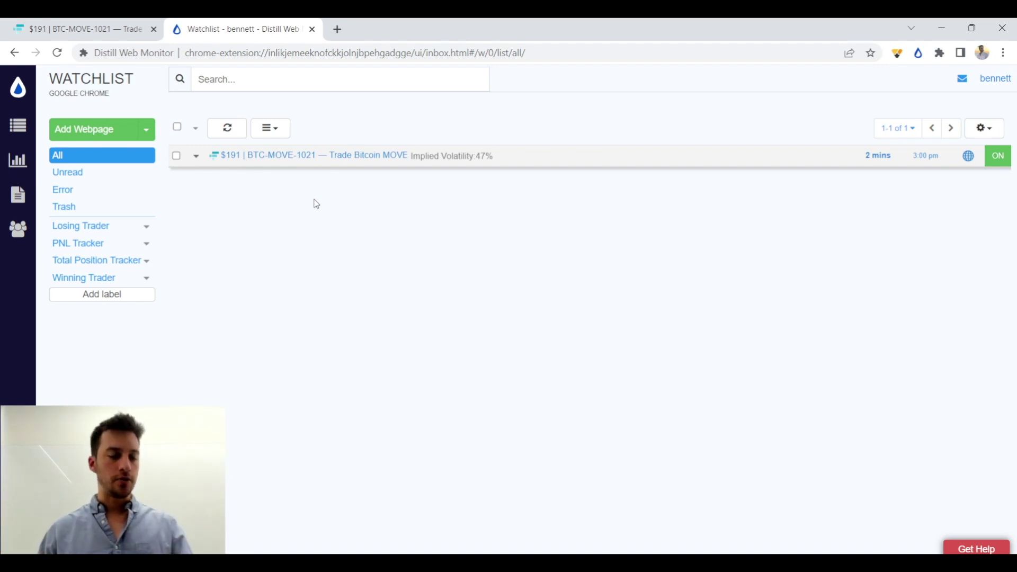
key(ctrl+1)
click(106, 120)
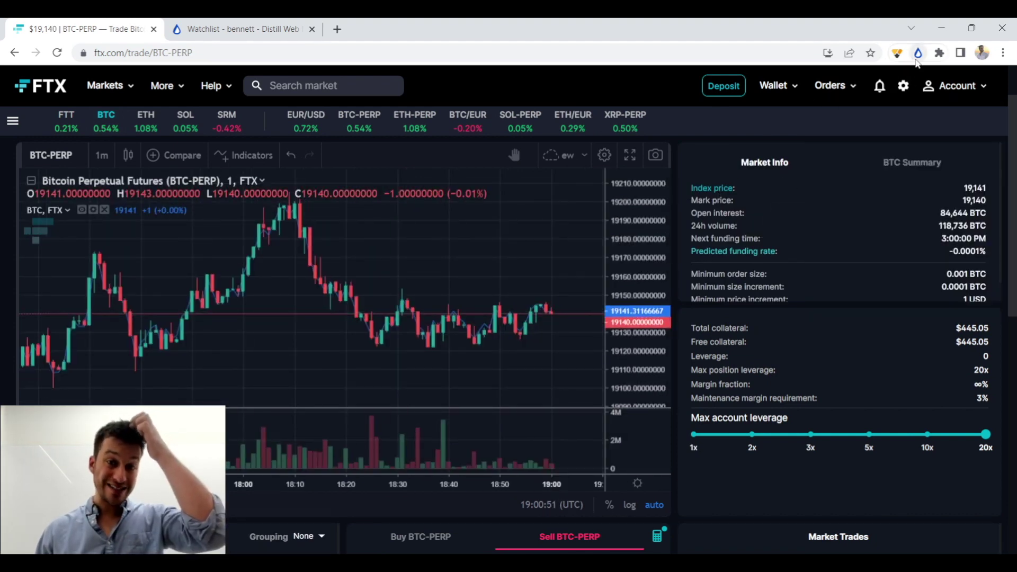
Step: Save a 'Monitor full page' watch of the FTX BTC-PERP page
click(918, 54)
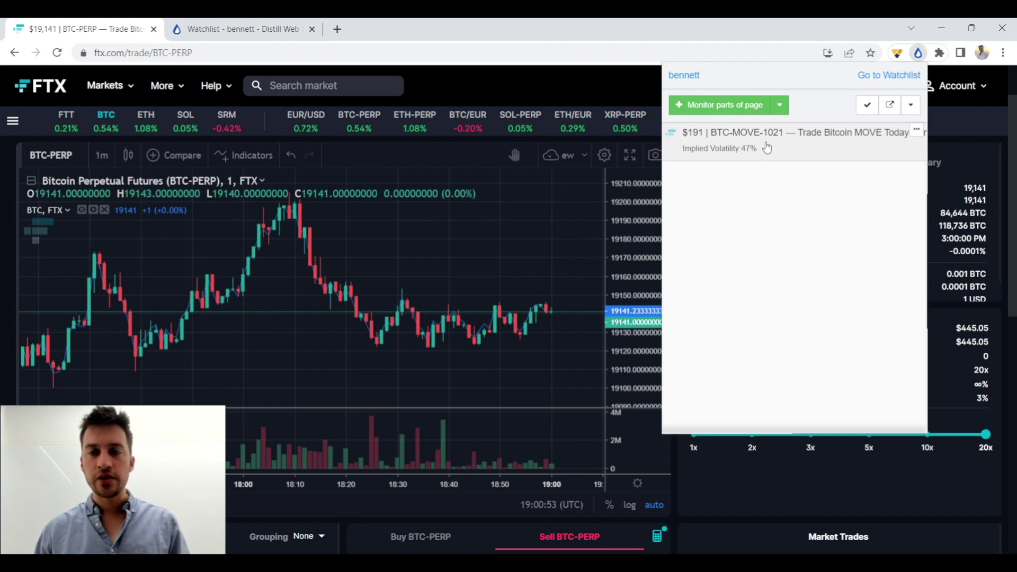
click(784, 108)
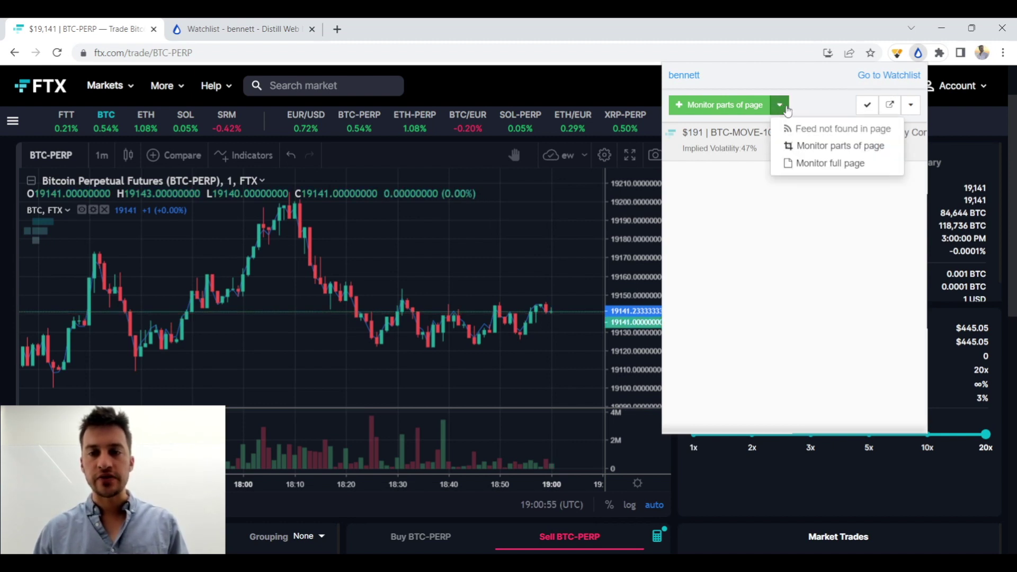
click(806, 163)
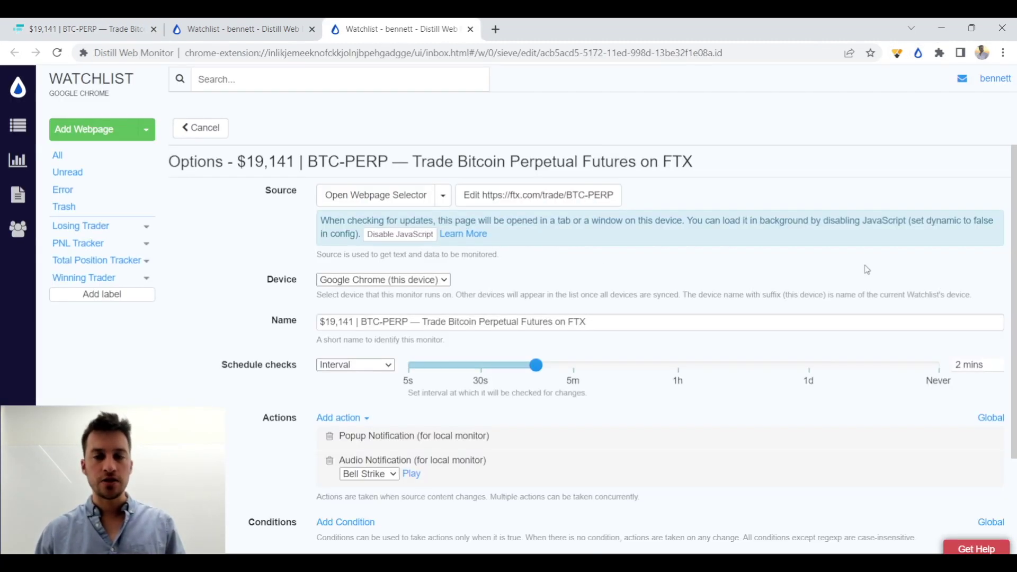
scroll(623, 317, down, 3)
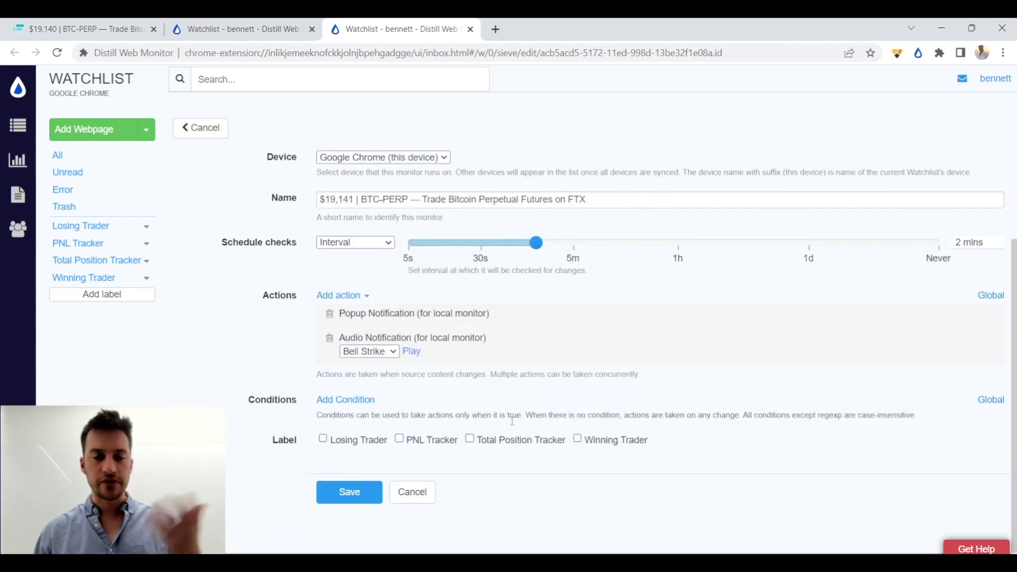
click(343, 493)
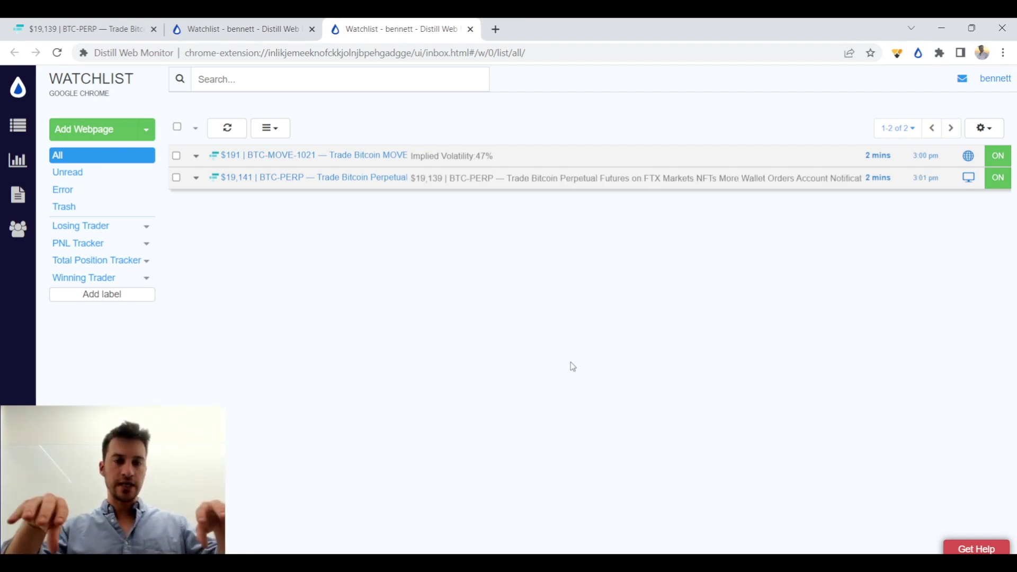
click(617, 181)
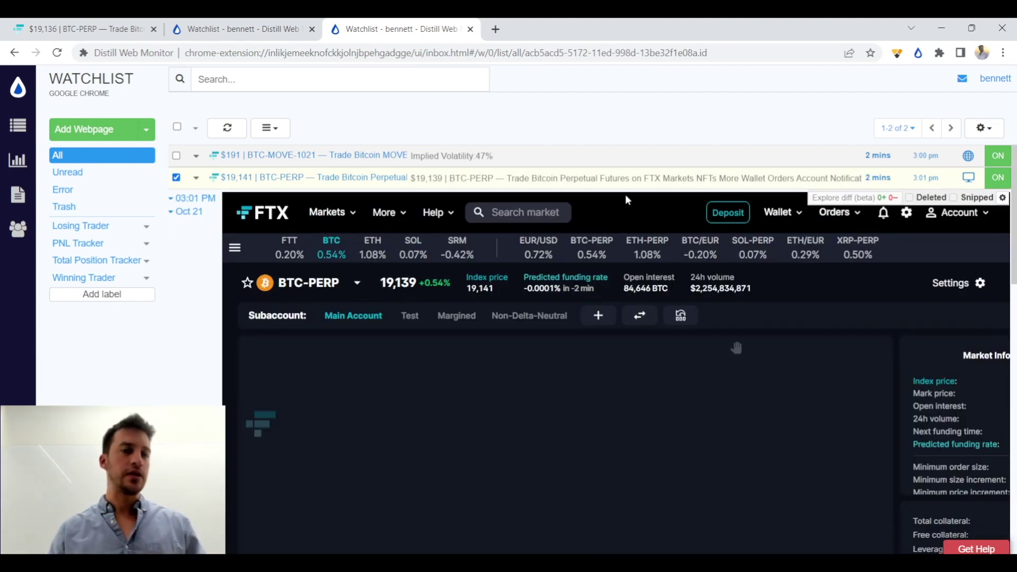
scroll(761, 336, down, 5)
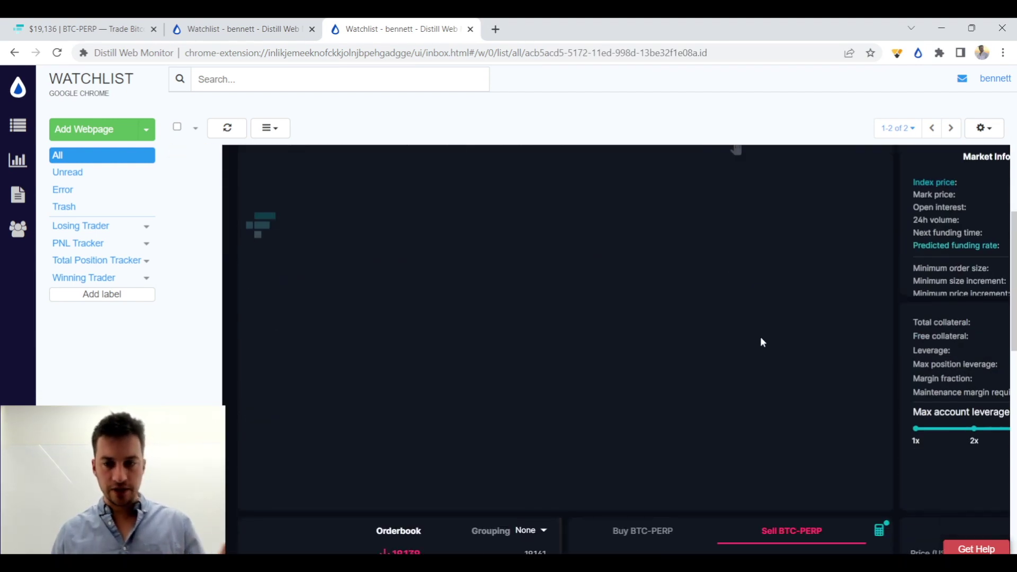
scroll(787, 349, up, 3)
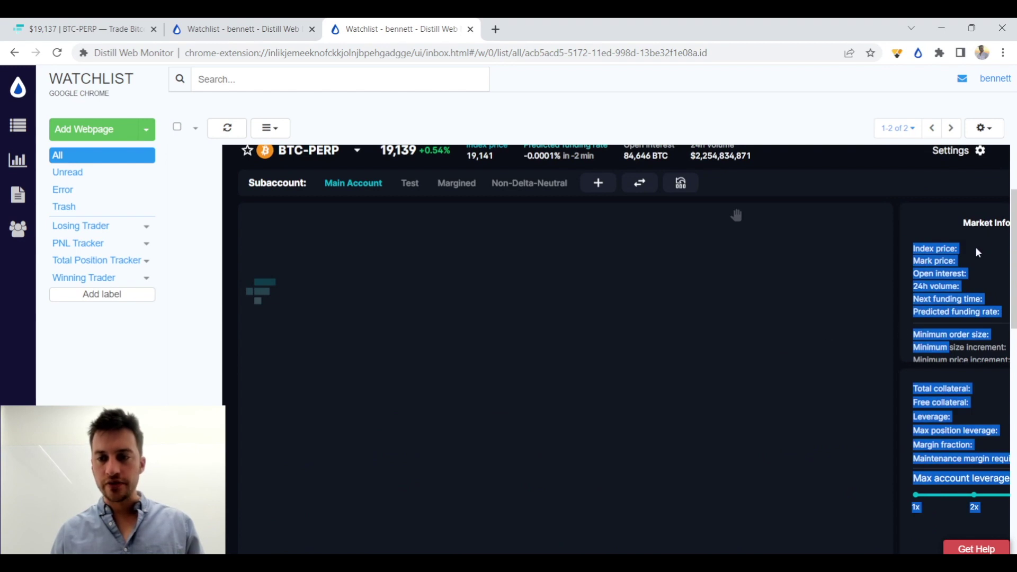
scroll(816, 538, down, 5)
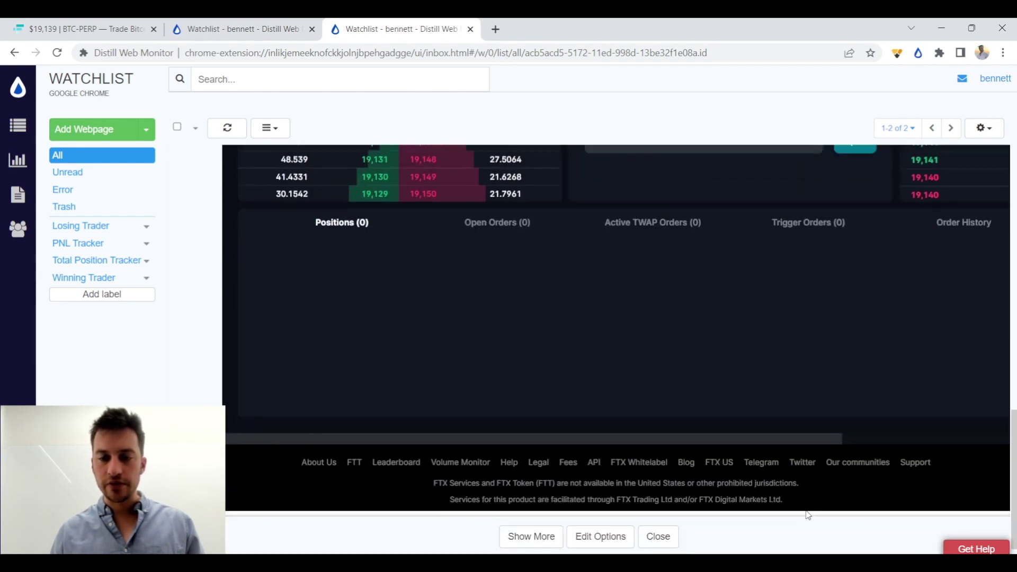
drag(782, 409, 931, 376)
scroll(911, 354, up, 5)
scroll(867, 281, up, 4)
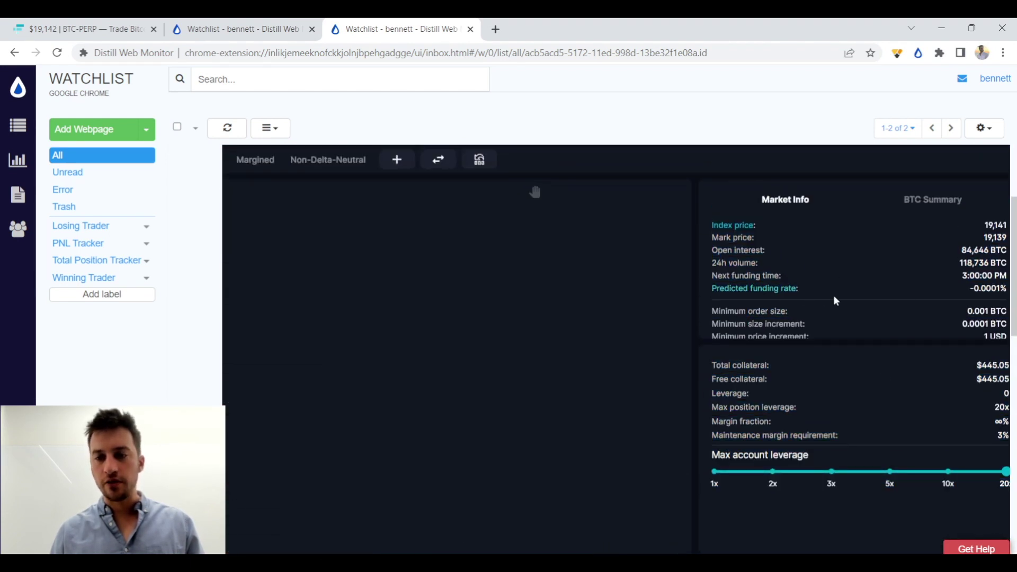
scroll(833, 296, up, 5)
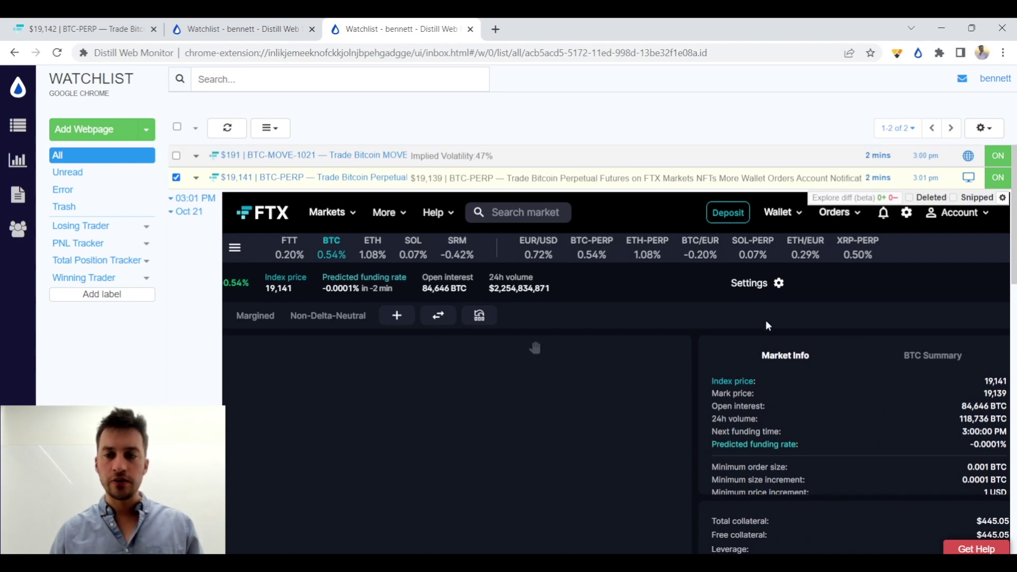
click(804, 180)
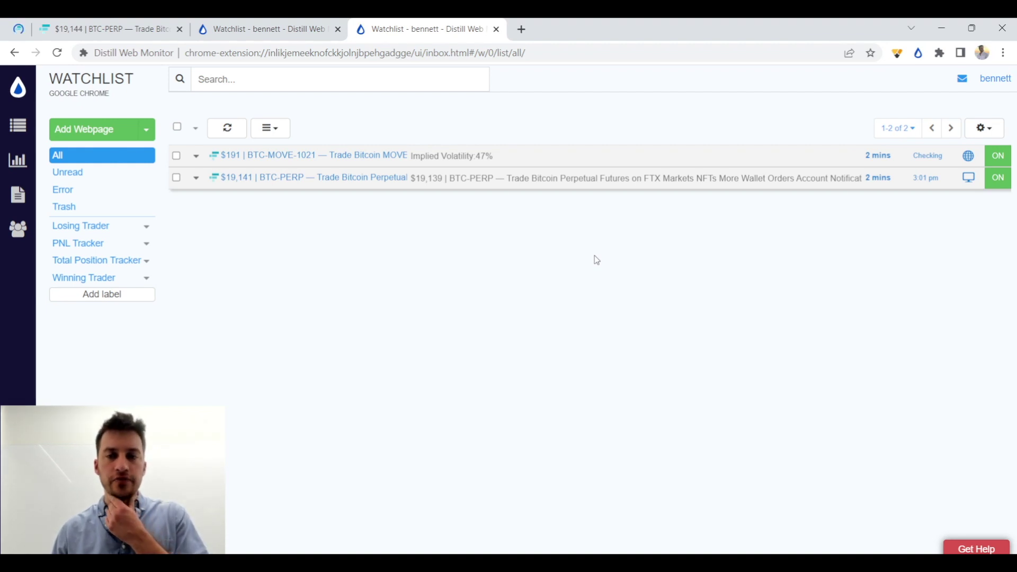
click(740, 180)
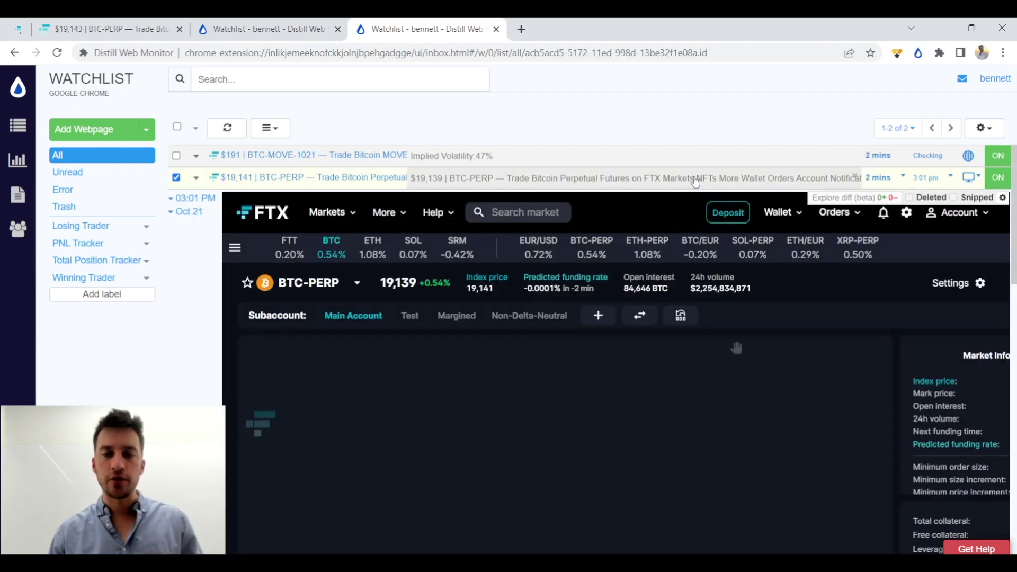
click(554, 176)
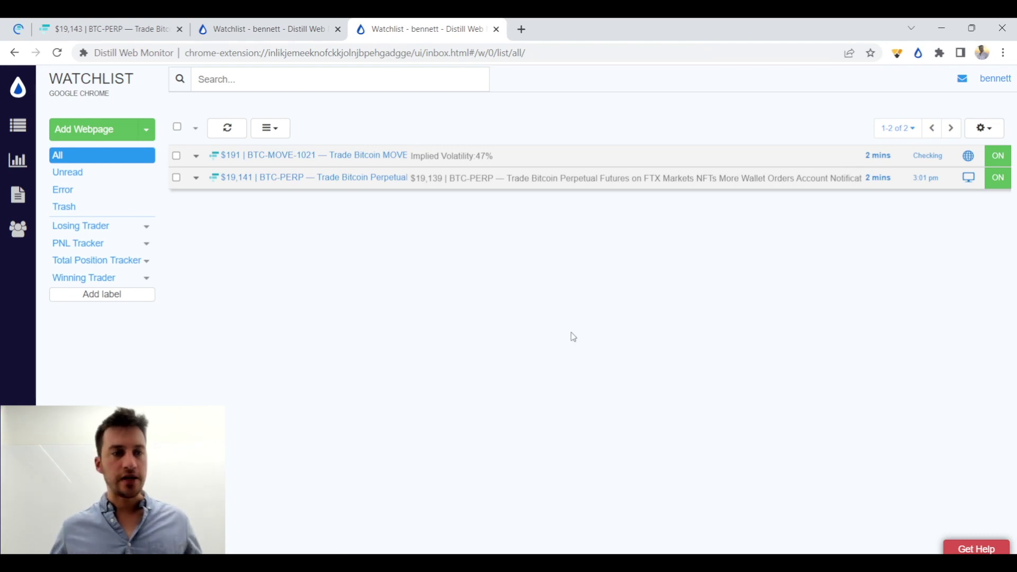